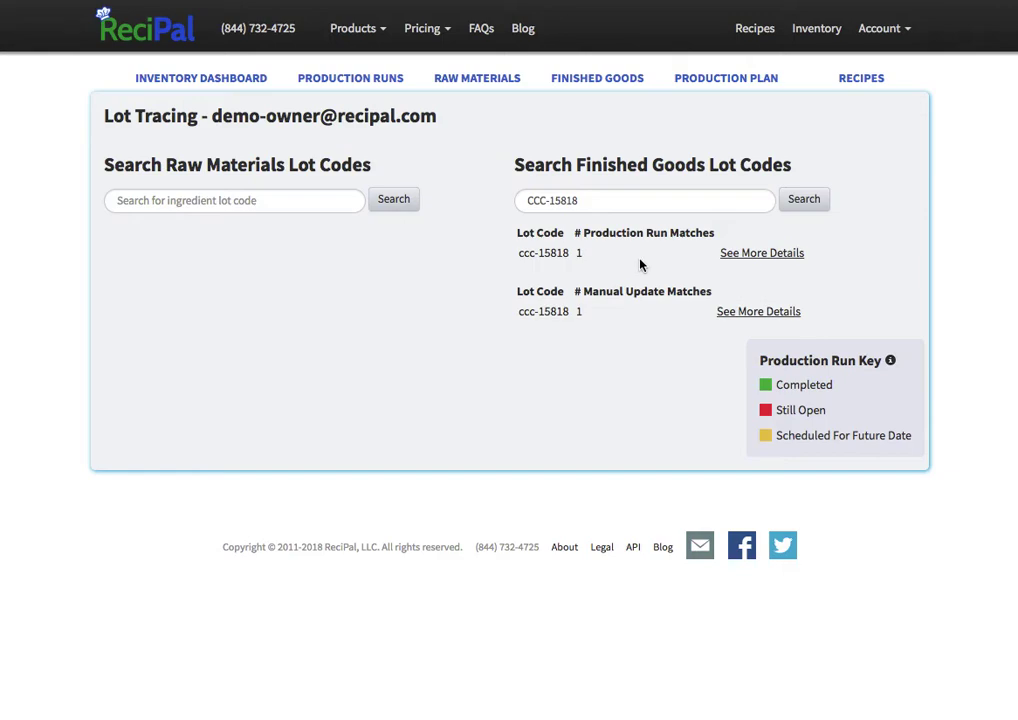
Step: Open the downstream tracing details for finished goods lot CCC-15818 and view its full manual subtraction update
left_click(651, 202)
left_click(766, 258)
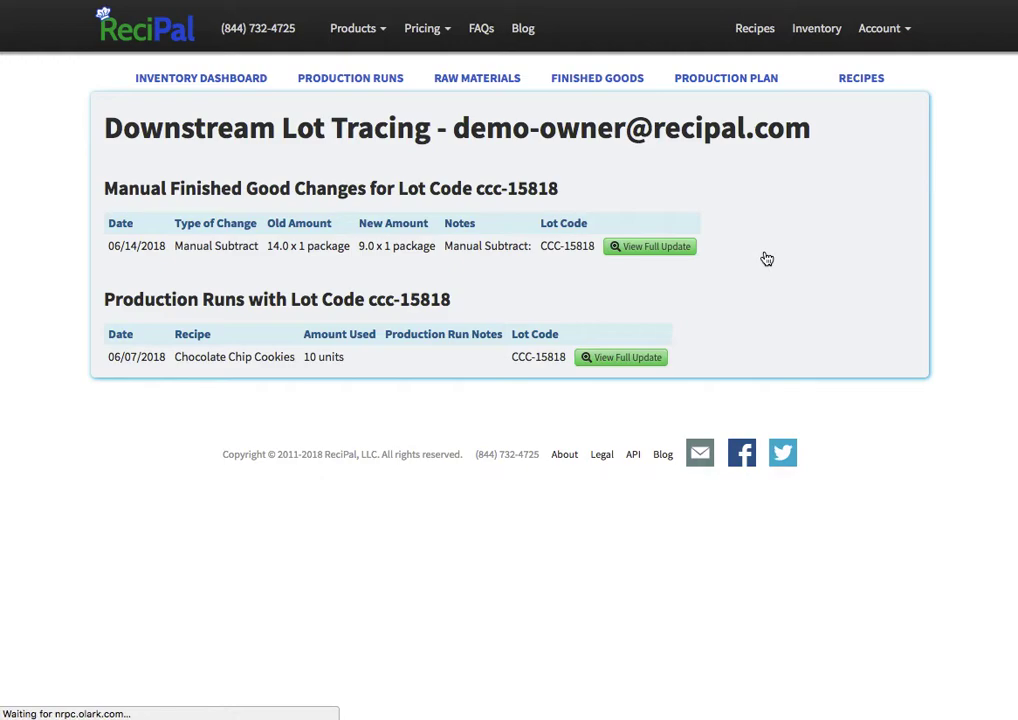
left_click(659, 250)
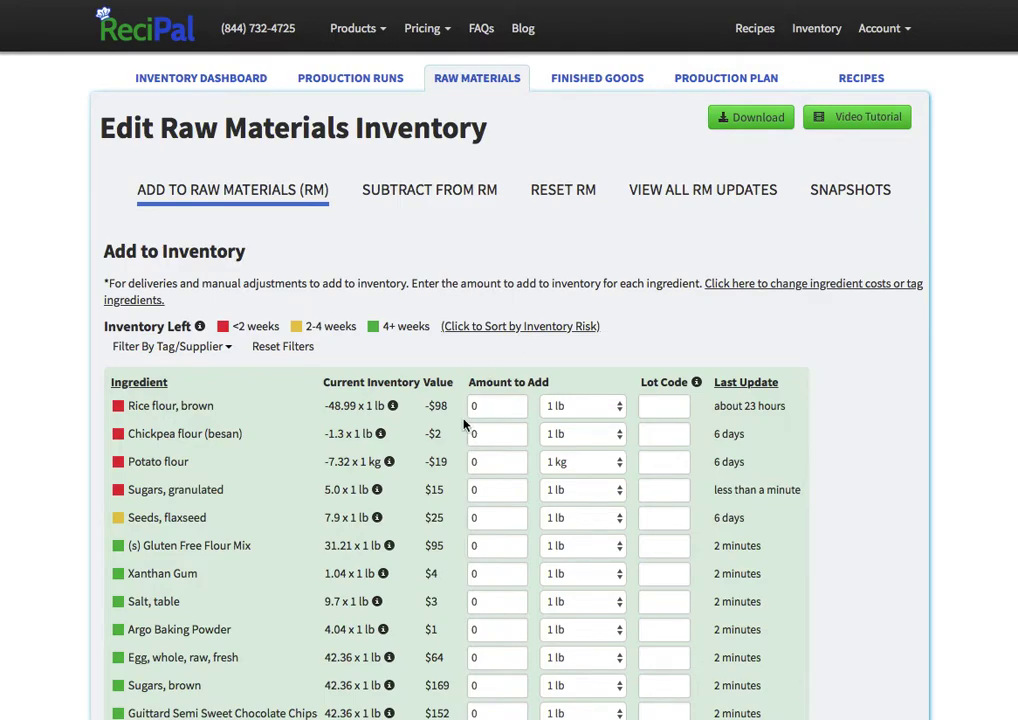
Step: Enter 50 x 1 lb of granulated sugar with lot code SUG123 as the raw material amount to add
left_click(486, 487)
key("BackSpace")
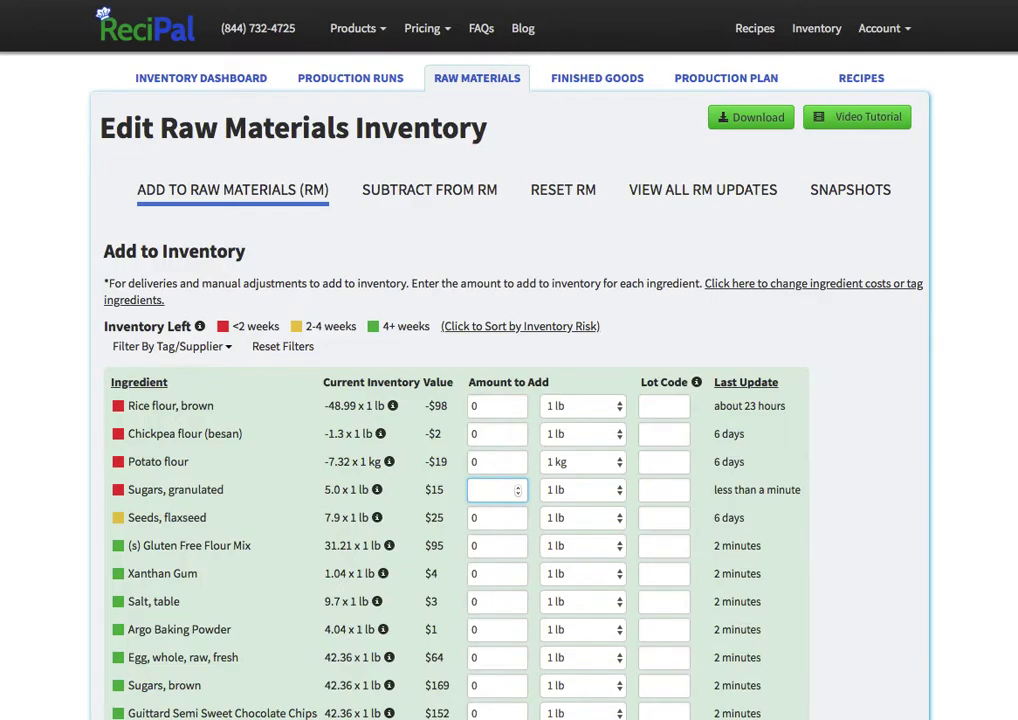
type("50")
key("Tab")
key("Tab")
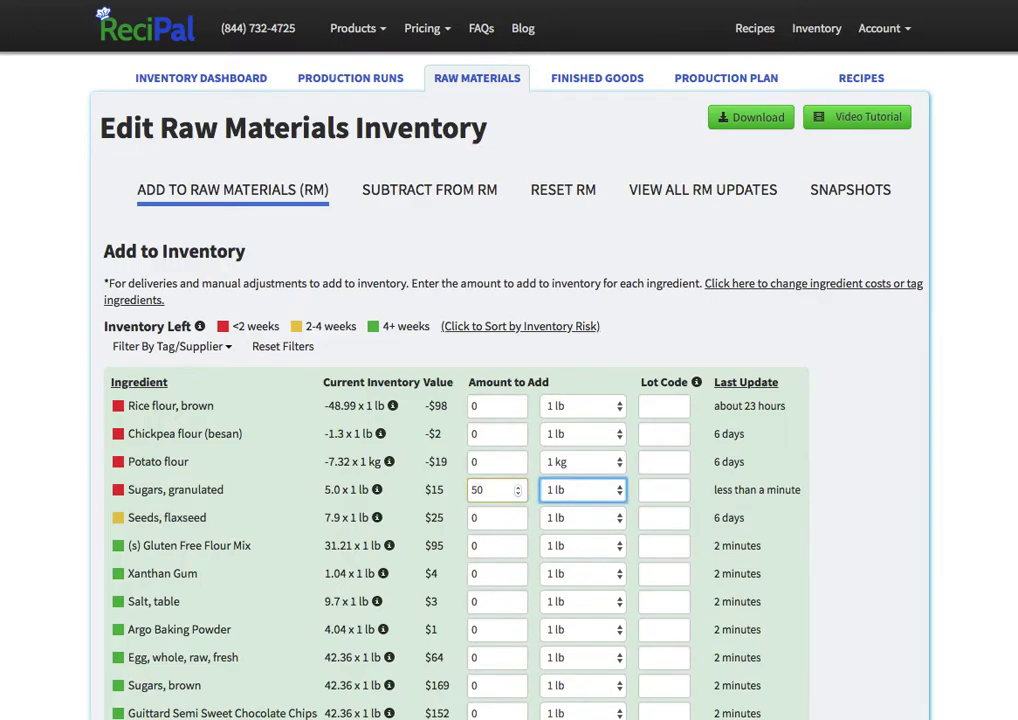
type("SUG123")
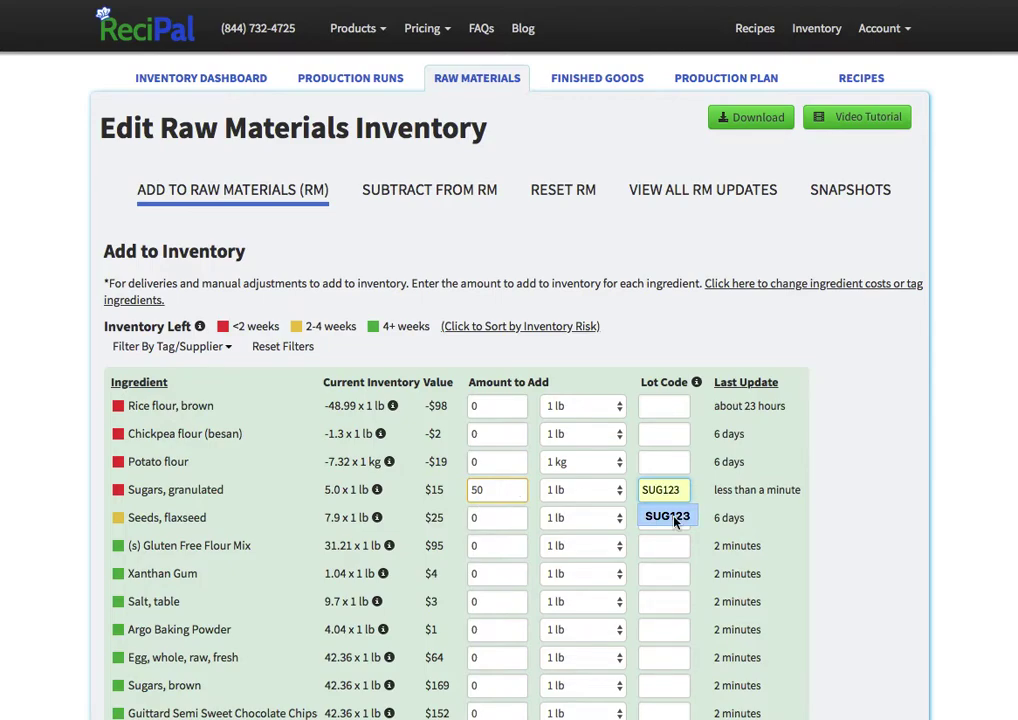
left_click(668, 516)
Step: Set Baking Supplies Co as supplier and FedEx as transporter, and add the sugar delivery to the inventory
scroll(552, 352, "down", 3)
left_click(530, 609)
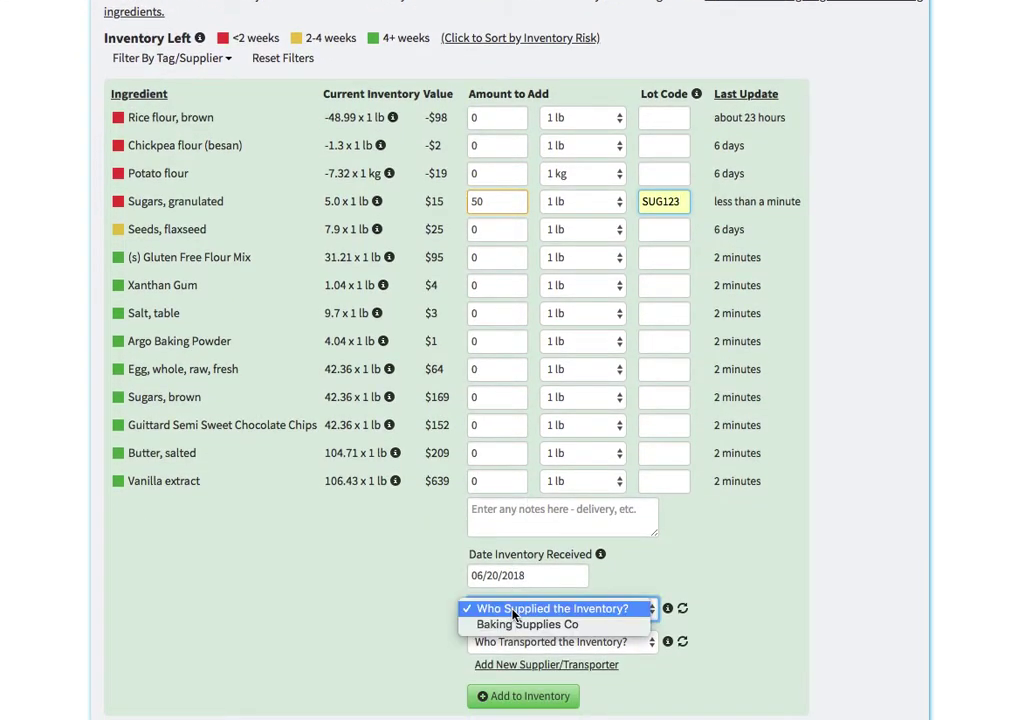
left_click(515, 626)
left_click(521, 643)
left_click(520, 658)
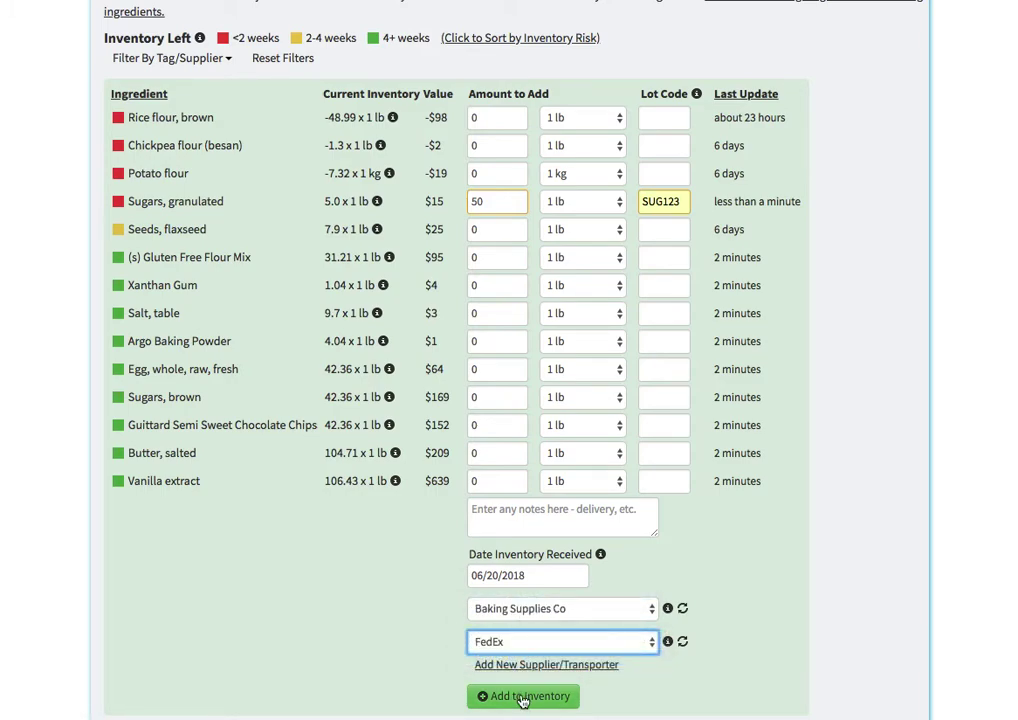
left_click(522, 697)
key("Return")
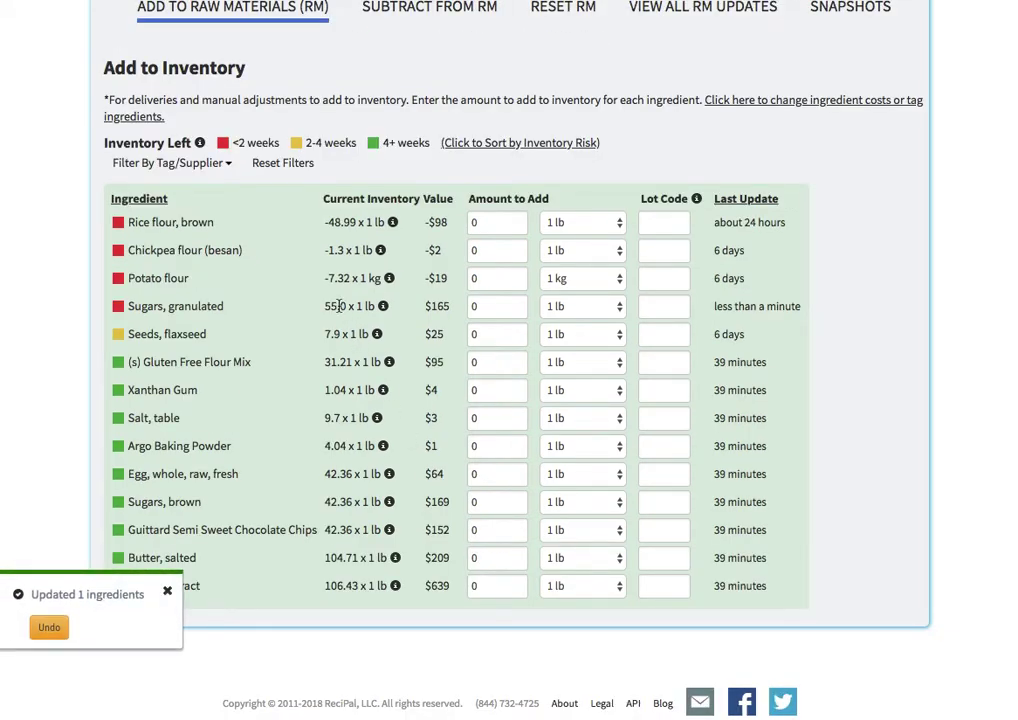
scroll(509, 100, "up", 2)
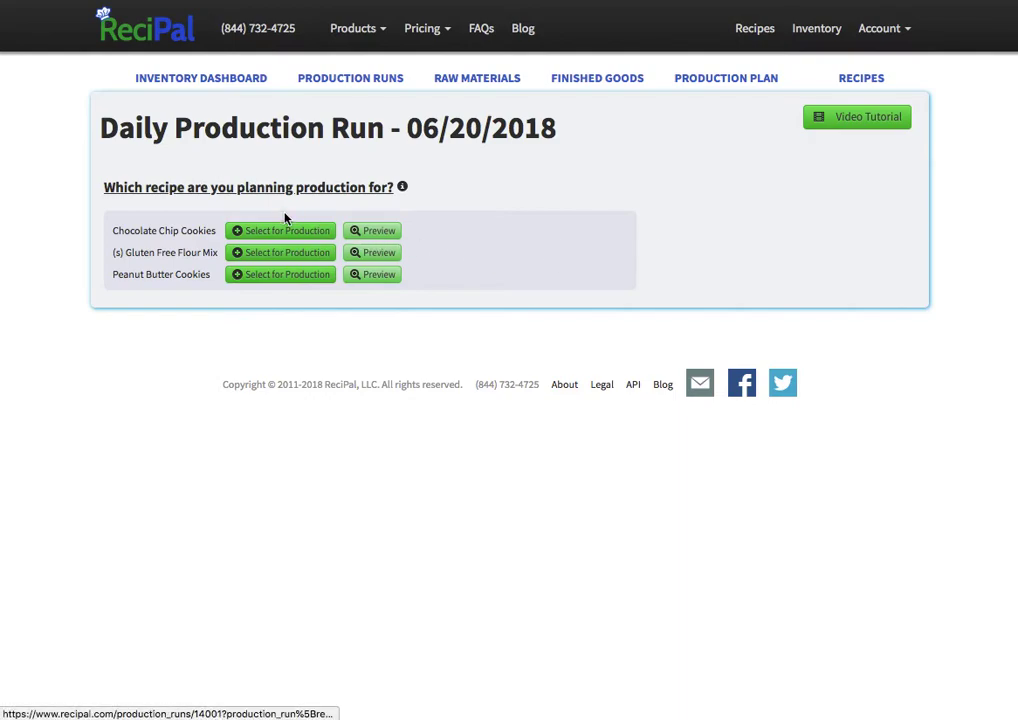
Step: Select Chocolate Chip Cookies for the daily production run and set the planned quantity to 2 batches
left_click(283, 233)
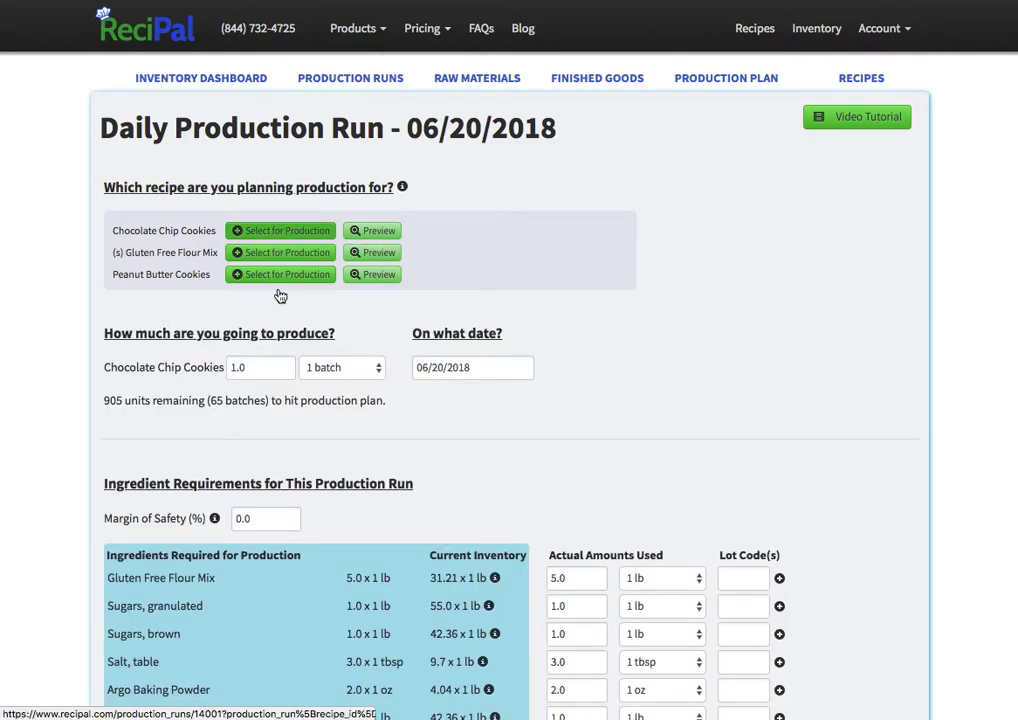
double_click(257, 371)
type("2")
key("Tab")
scroll(433, 465, "down", 2)
scroll(433, 465, "down", 2)
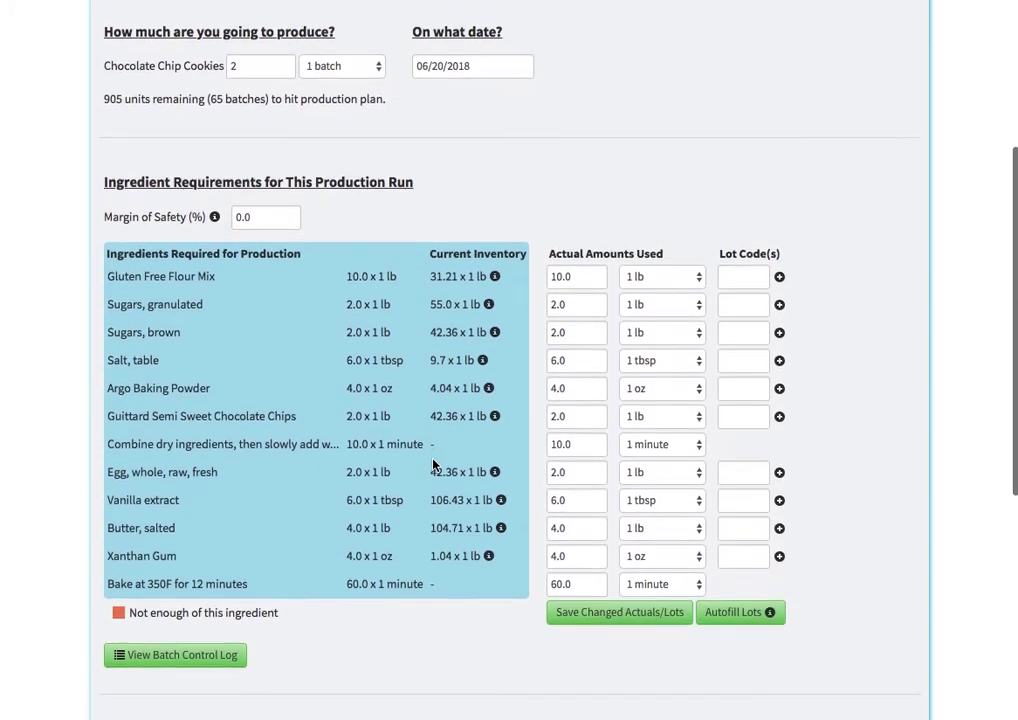
Step: Review the required ingredients and actual amounts used, and autofill the lot codes for all ingredients of the run
triple_click(200, 248)
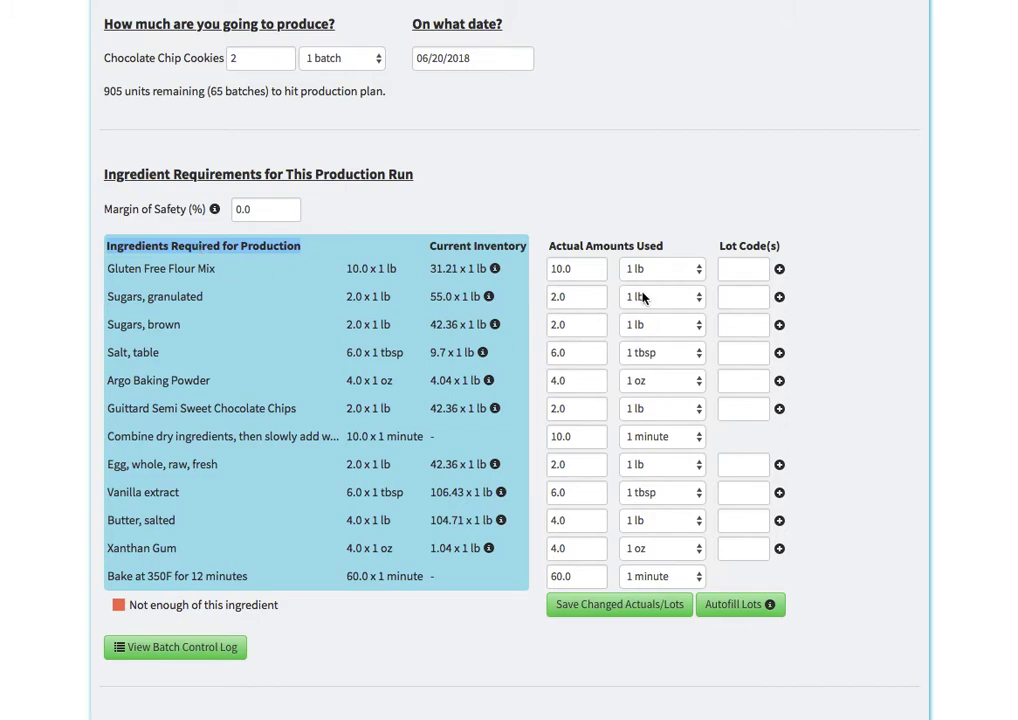
double_click(592, 249)
triple_click(592, 249)
left_click(807, 593)
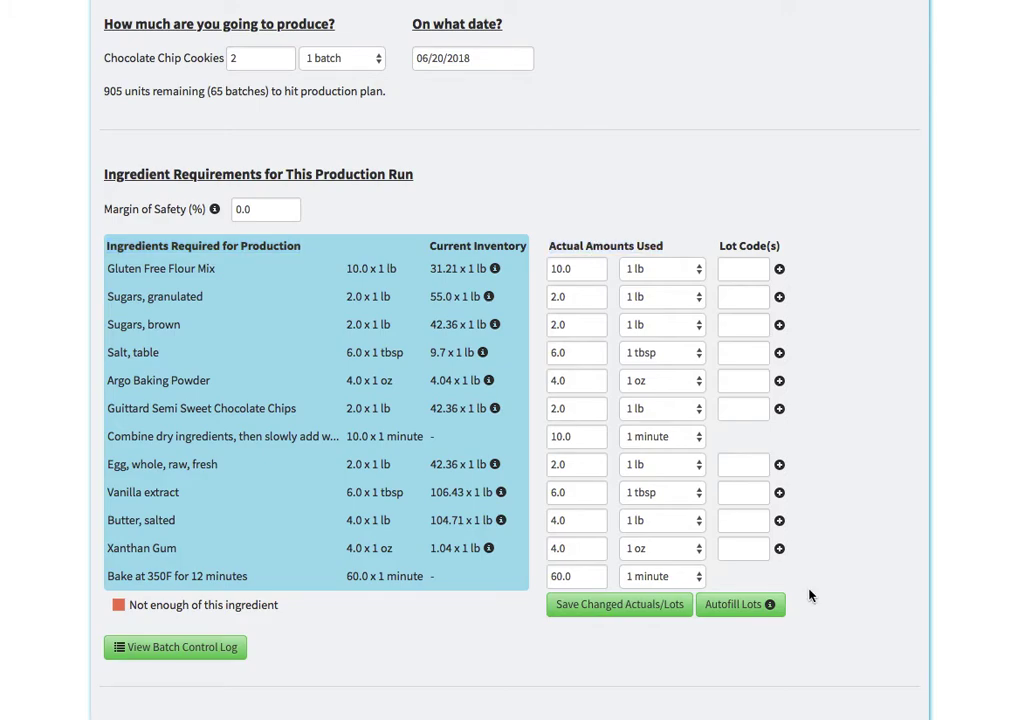
left_click(739, 605)
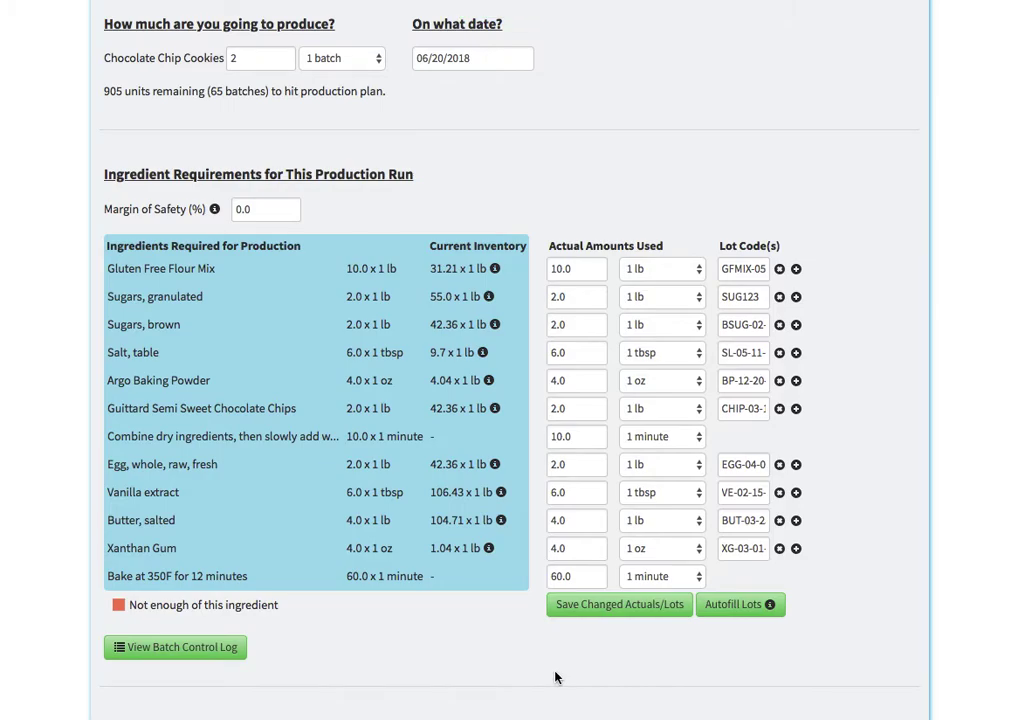
Step: Record 10 packages of Chocolate Chip Cookies produced in 1 hour, and close the production run with its inventory update and report
scroll(461, 637, "down", 5)
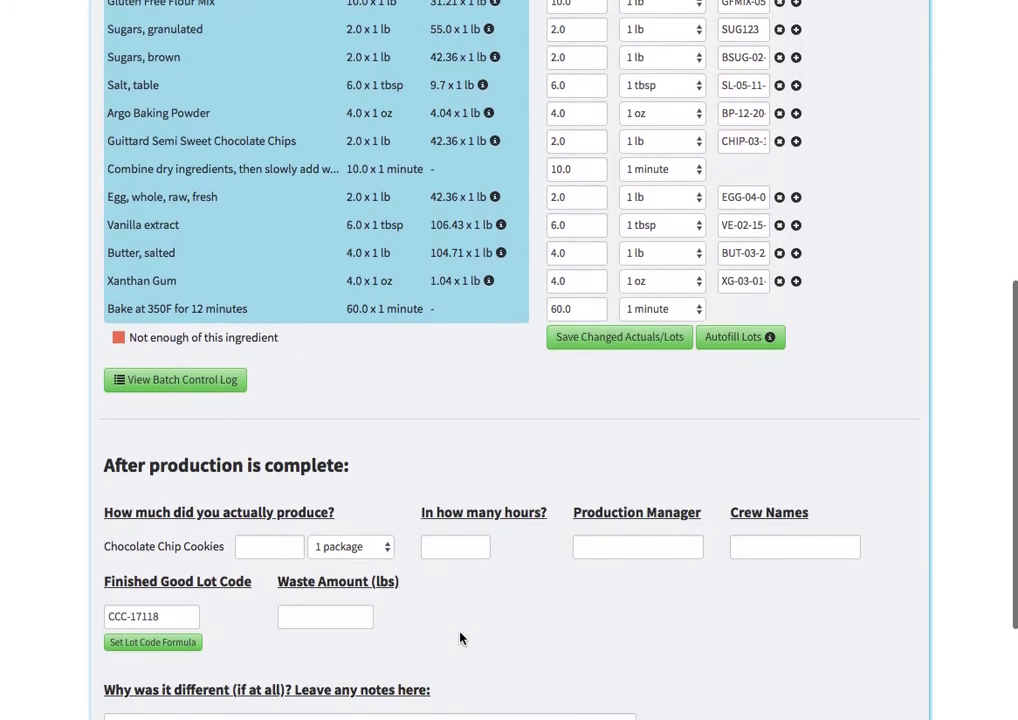
left_click(264, 508)
type("10")
key("Tab")
type("1")
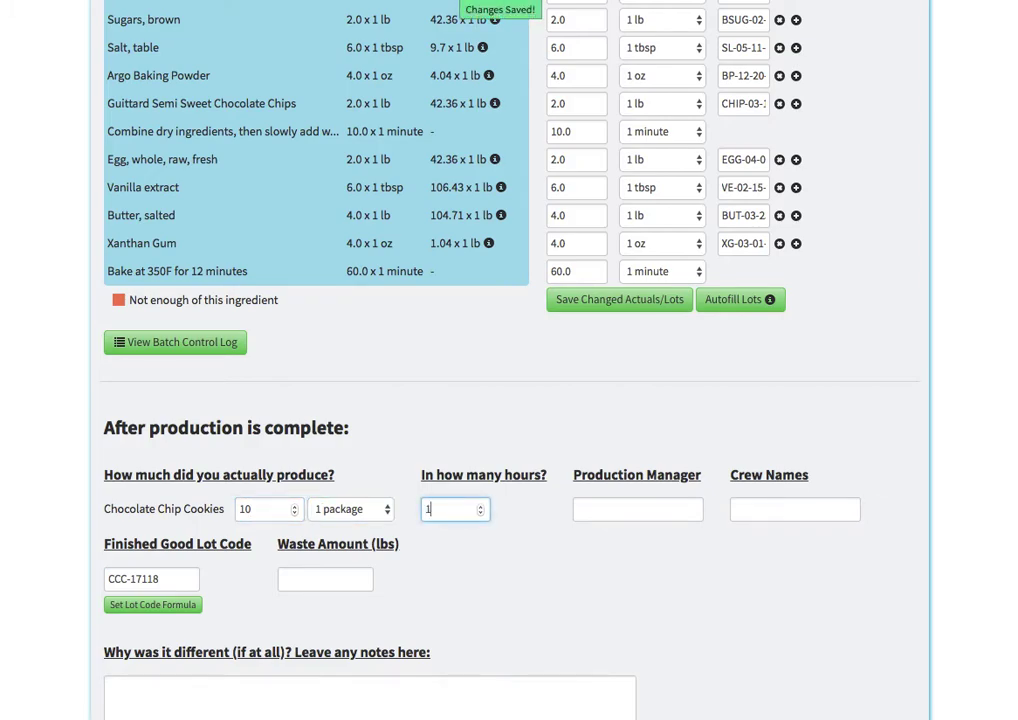
key("Tab")
scroll(509, 360, "down", 3)
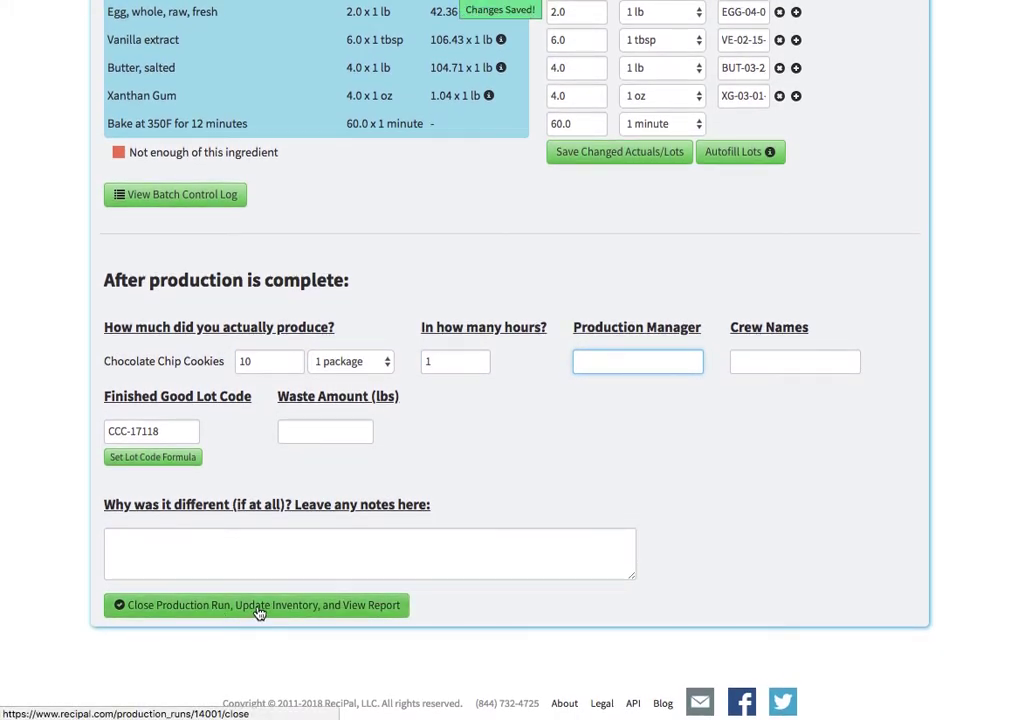
left_click(258, 610)
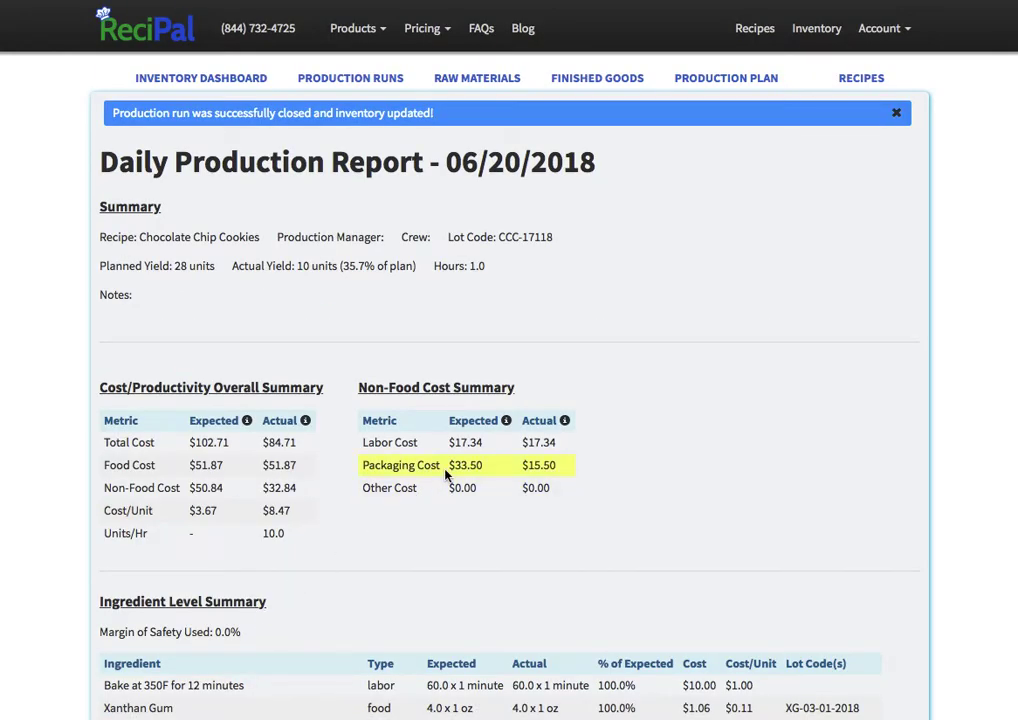
scroll(479, 553, "down", 3)
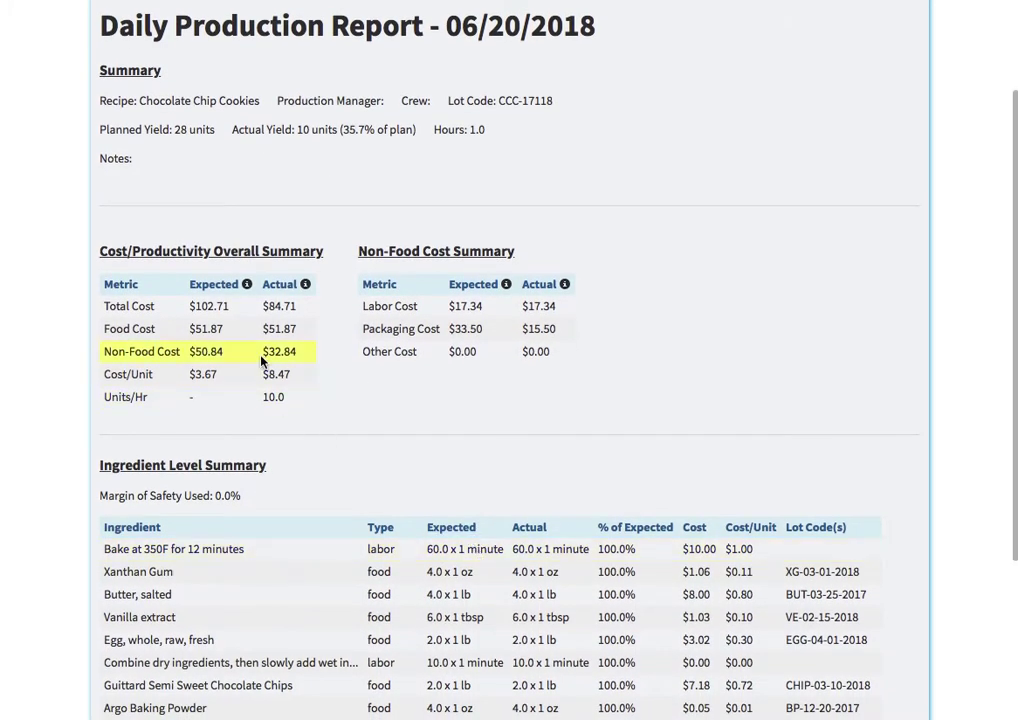
scroll(261, 356, "down", 5)
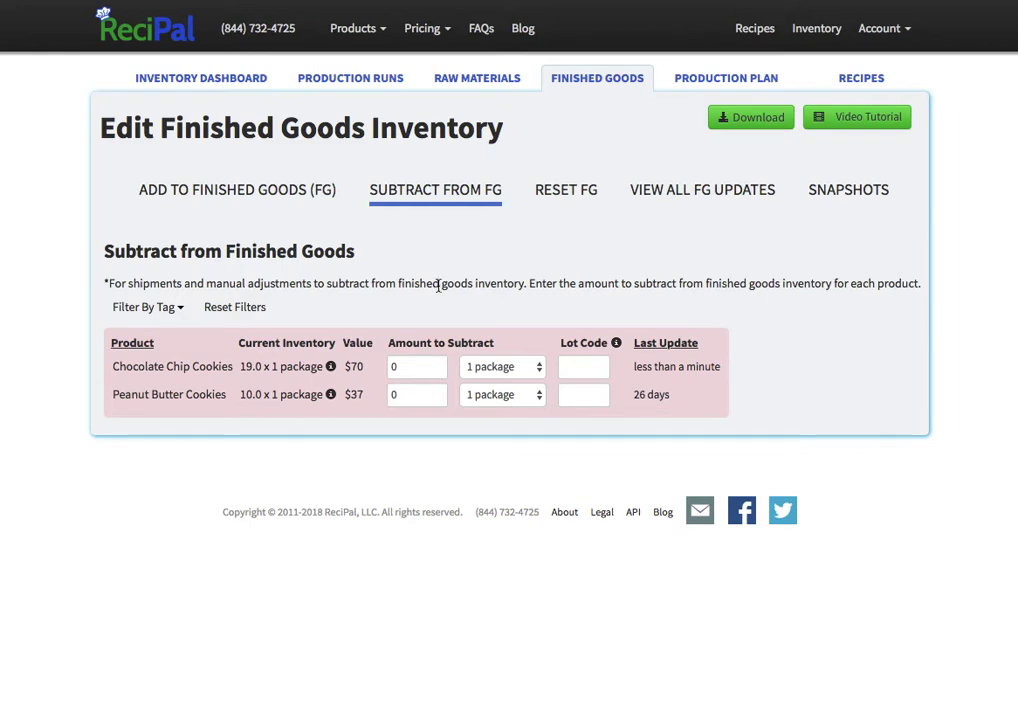
Step: Check the open lots of Chocolate Chip Cookies and enter 10 packages from lot CCC-12118 as the amount to subtract
mouse_move(332, 370)
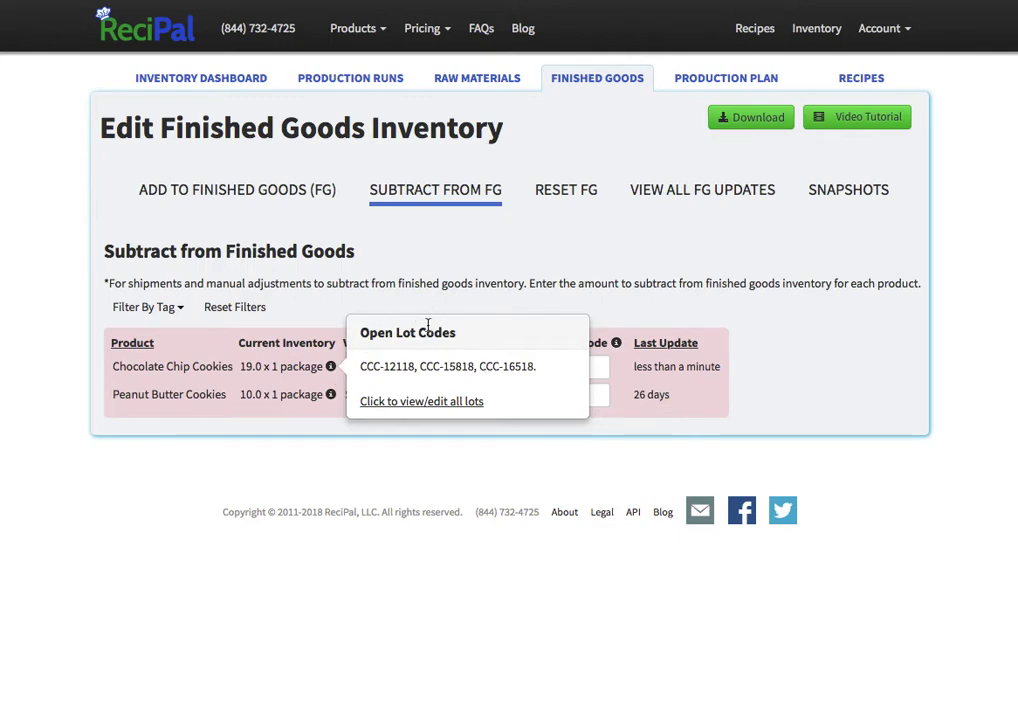
double_click(411, 366)
type("10")
key("Tab")
key("Tab")
type("CC")
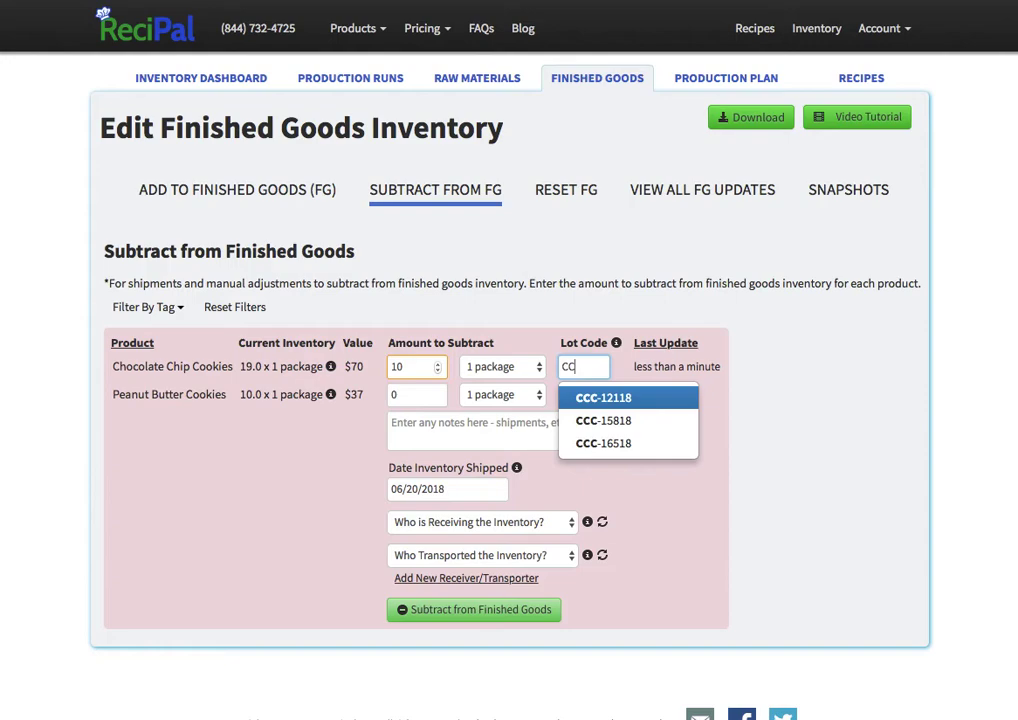
left_click(606, 397)
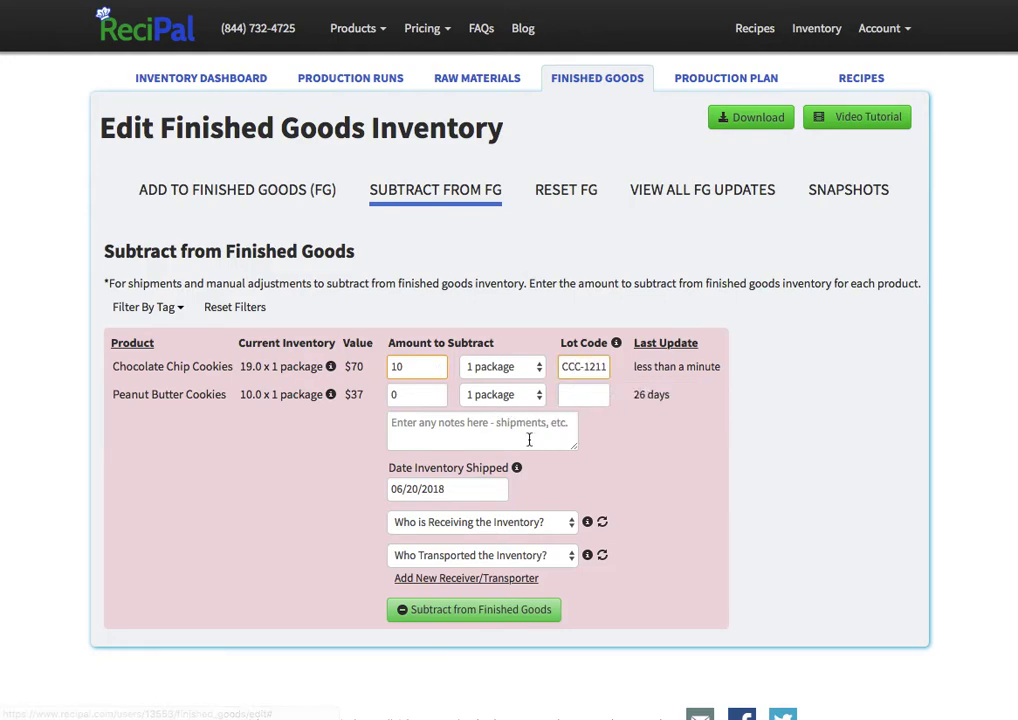
Step: Set Coffee Shop XYZ as receiver and FedEx as transporter, and subtract the shipment from finished goods
left_click(480, 522)
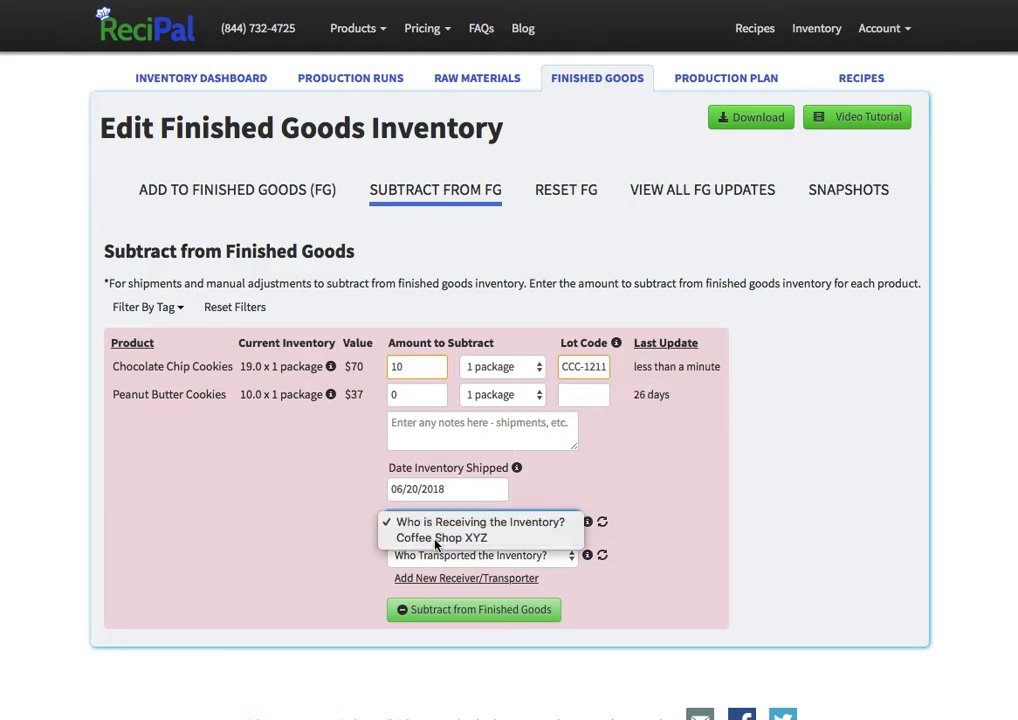
left_click(435, 540)
left_click(428, 553)
left_click(425, 575)
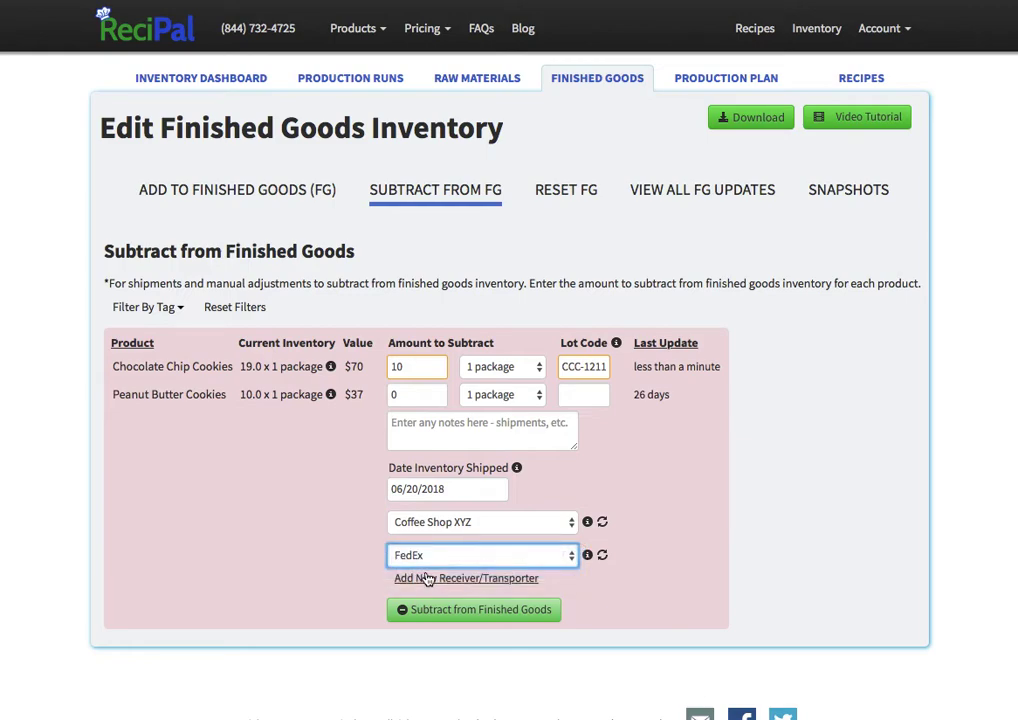
left_click(450, 612)
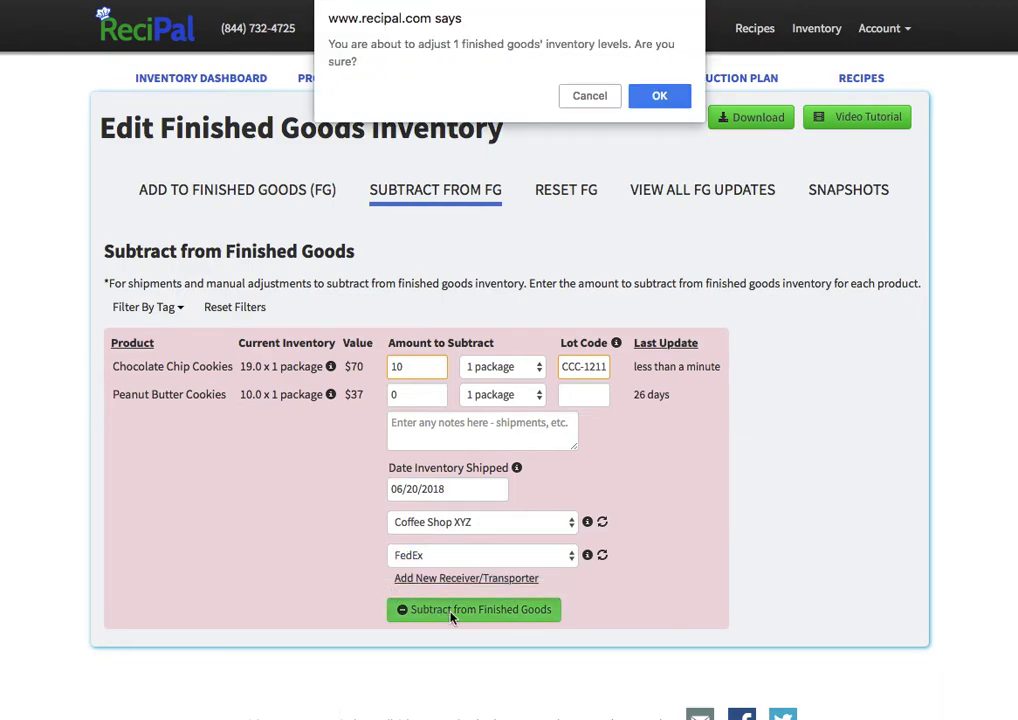
key("Return")
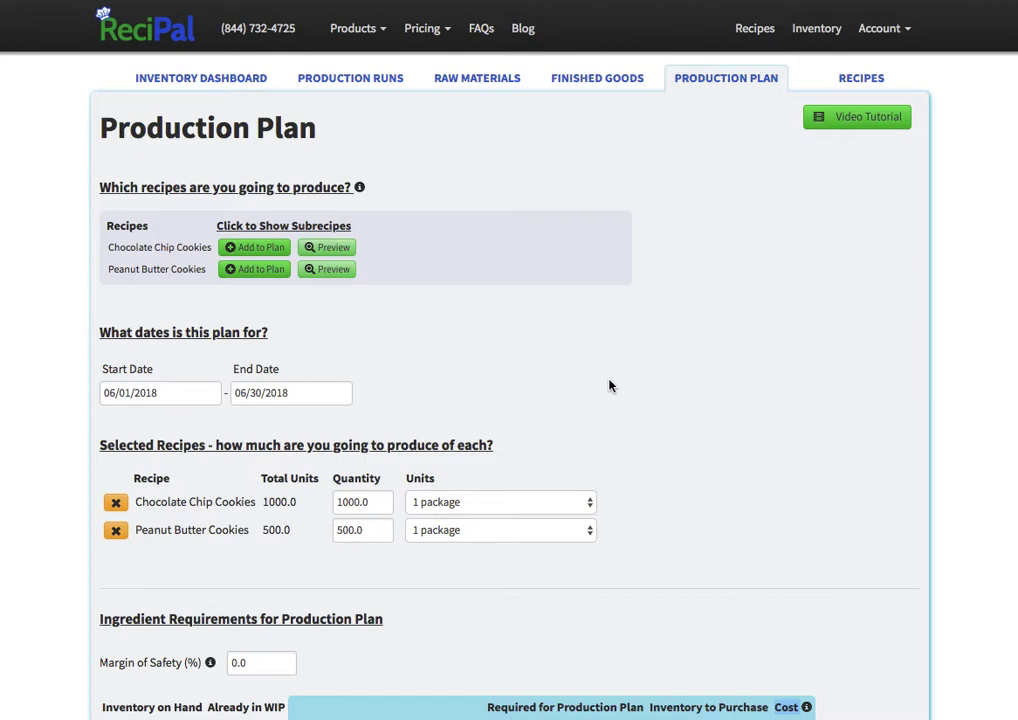
Step: Examine the production plan's ingredient requirements, including inventory on hand, amounts in WIP, inventory to purchase and cost
scroll(525, 385, "down", 3)
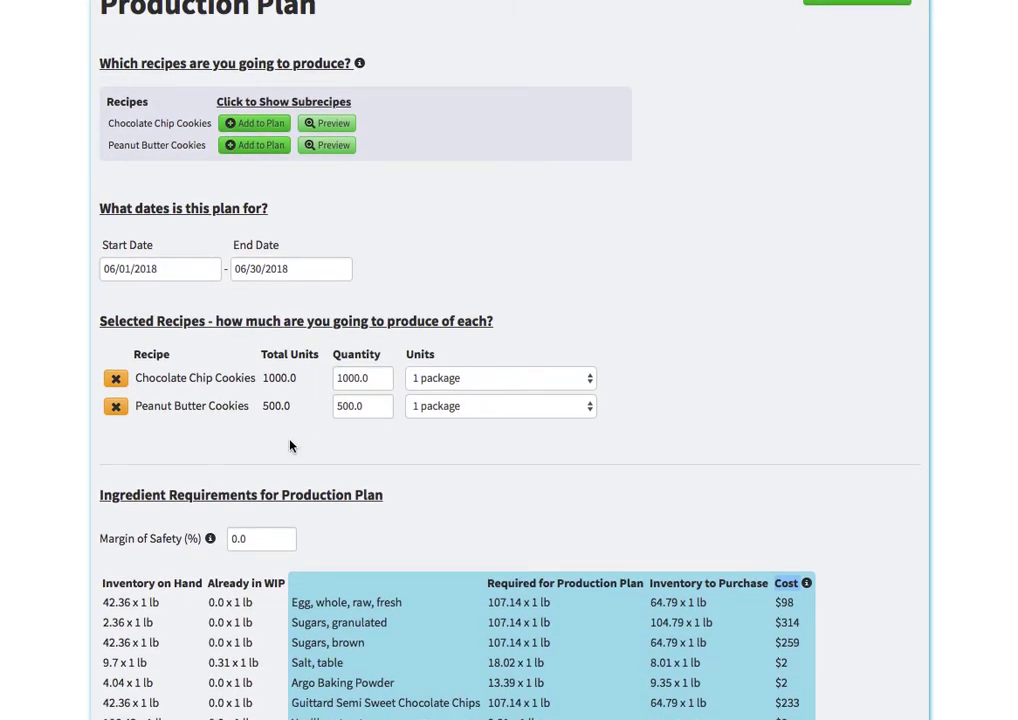
scroll(359, 377, "down", 6)
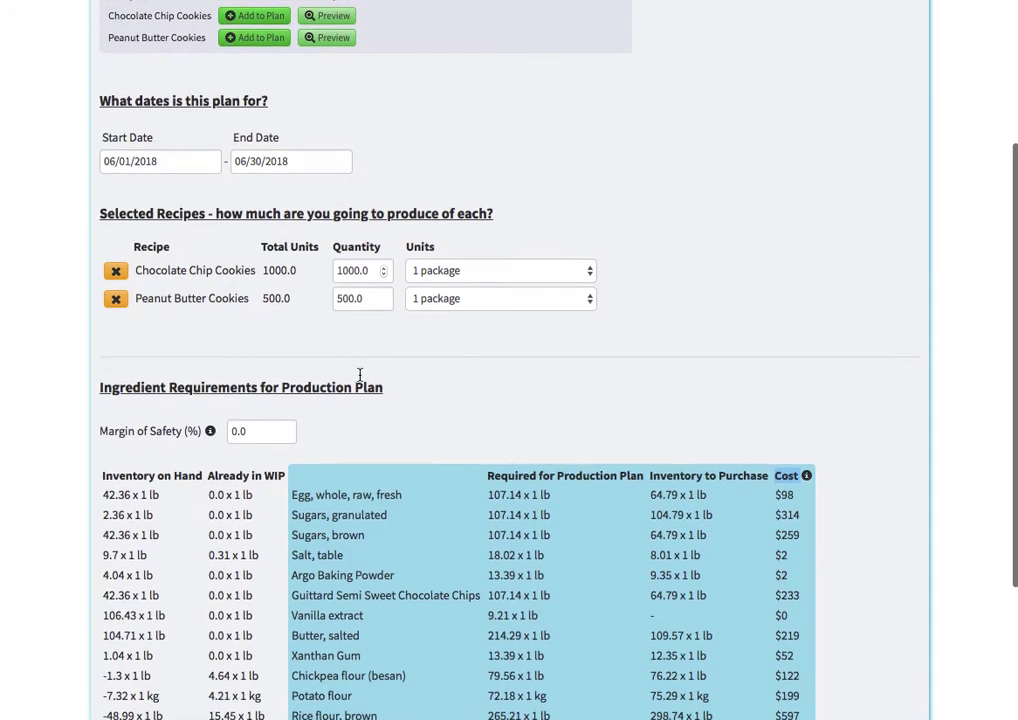
triple_click(234, 228)
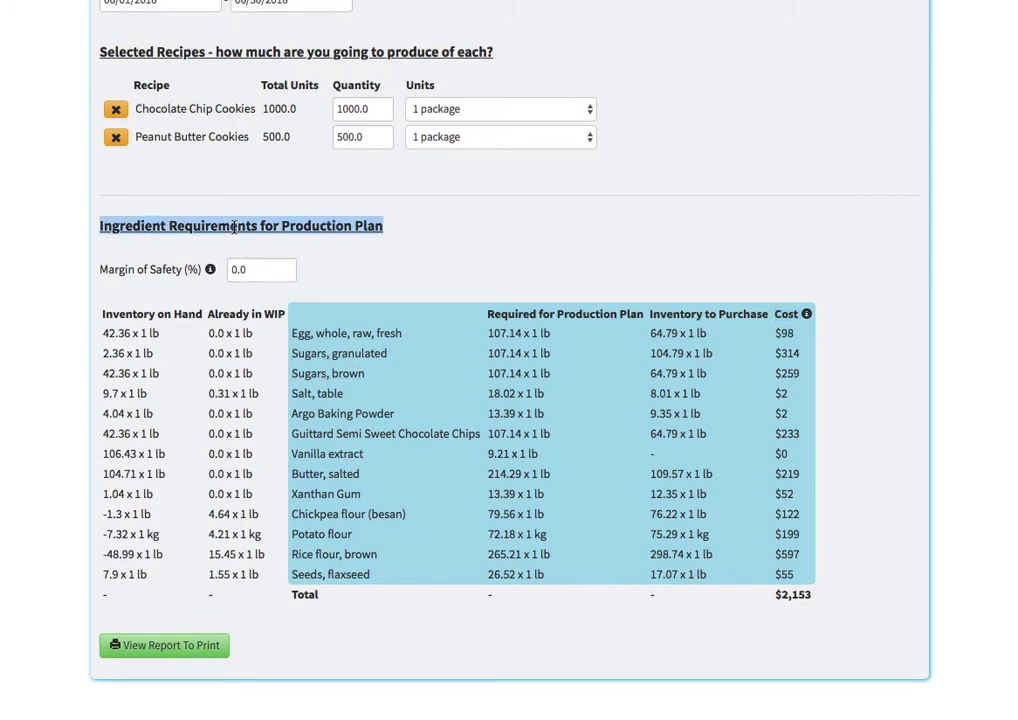
double_click(174, 314)
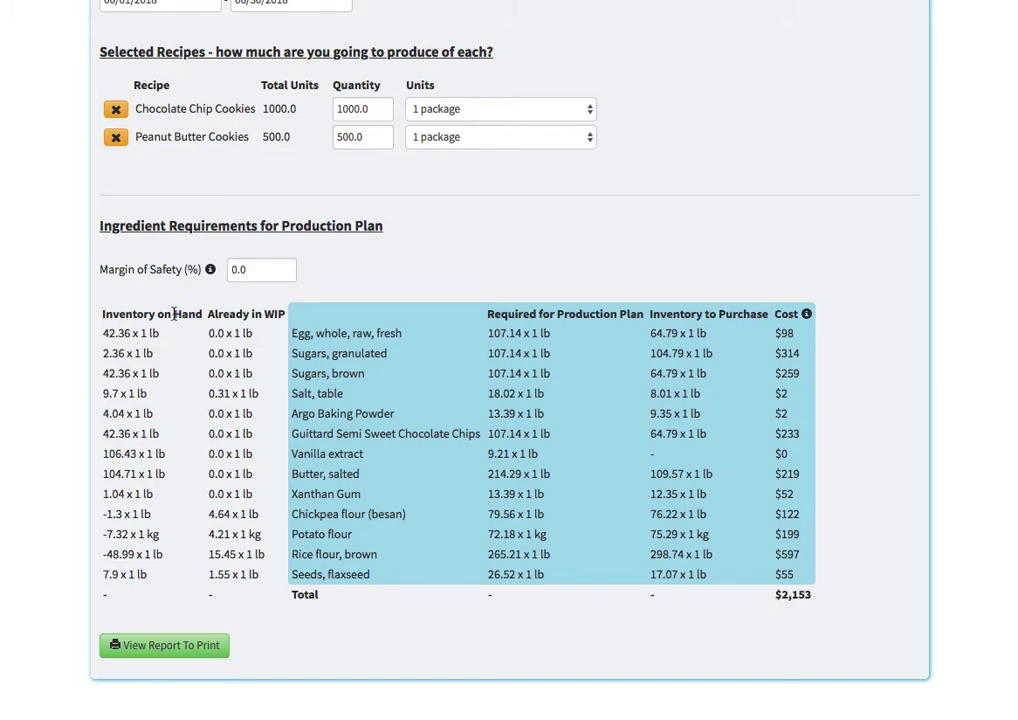
triple_click(174, 314)
triple_click(234, 314)
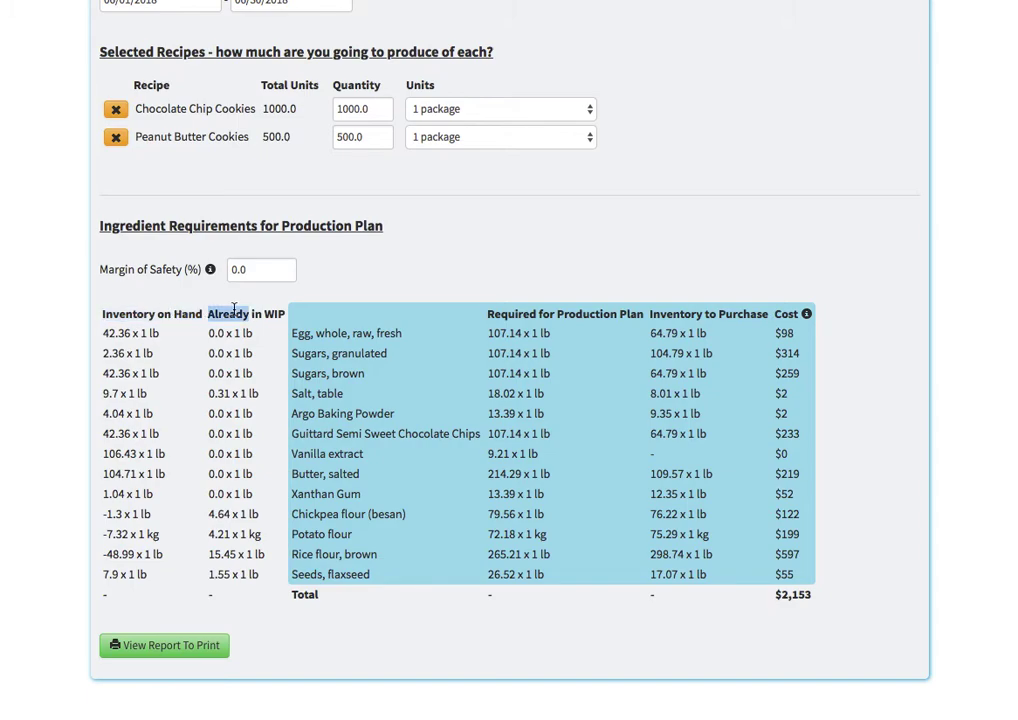
triple_click(716, 314)
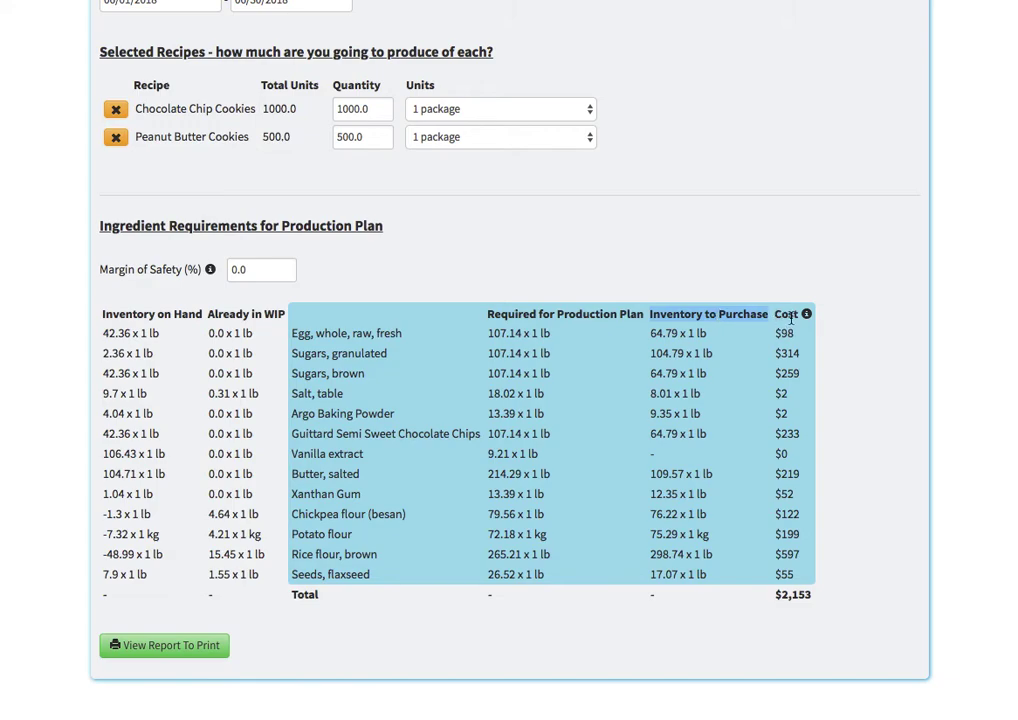
left_click(754, 383)
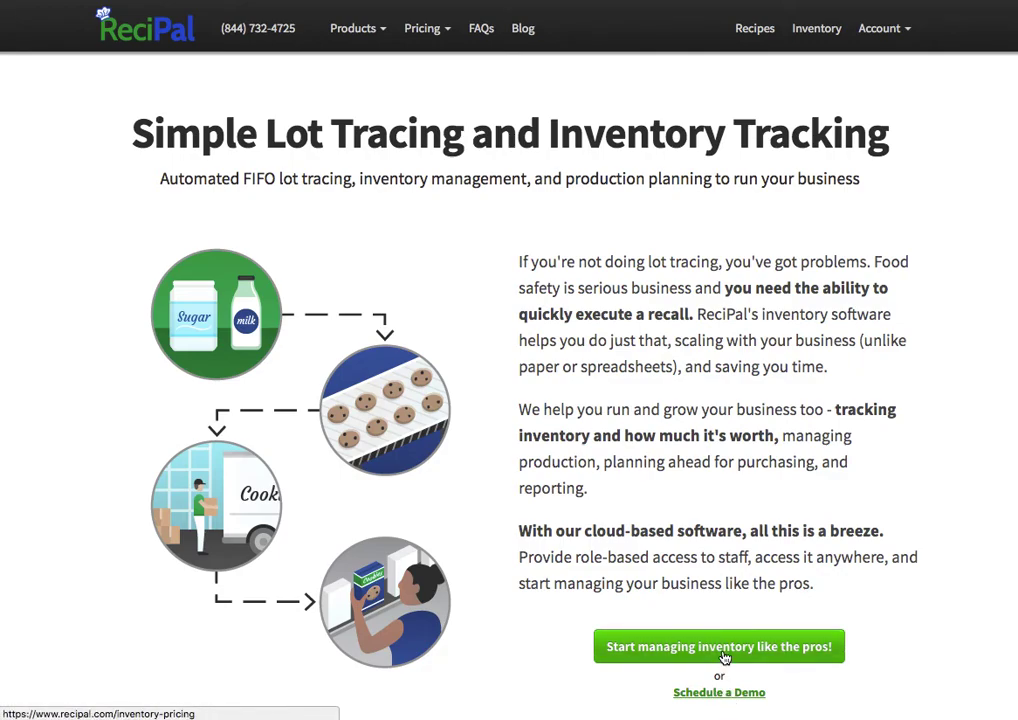
left_click(257, 34)
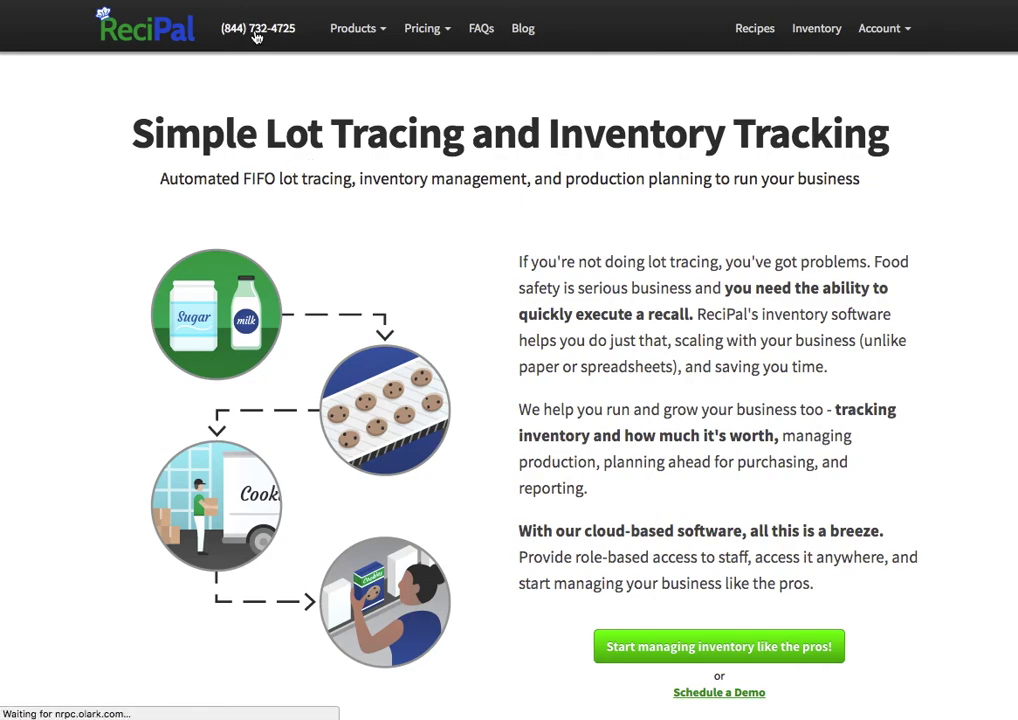